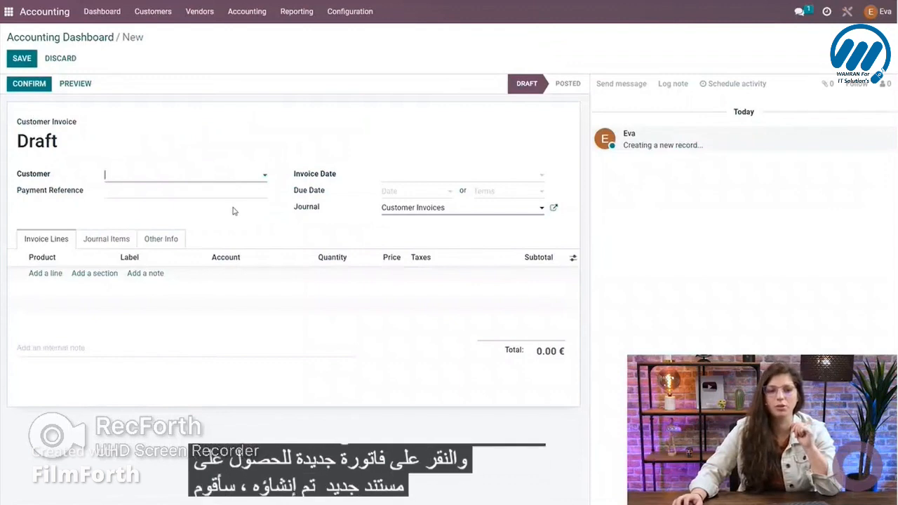
Set the invoice customer to Foodlovers Takeaway and review the receivable and payable accounts on its contact record.
left_click(196, 181)
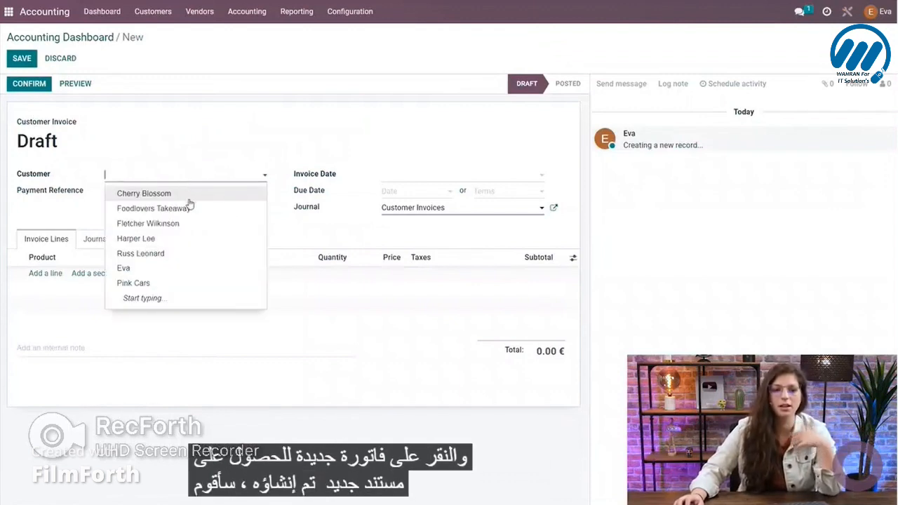
left_click(176, 209)
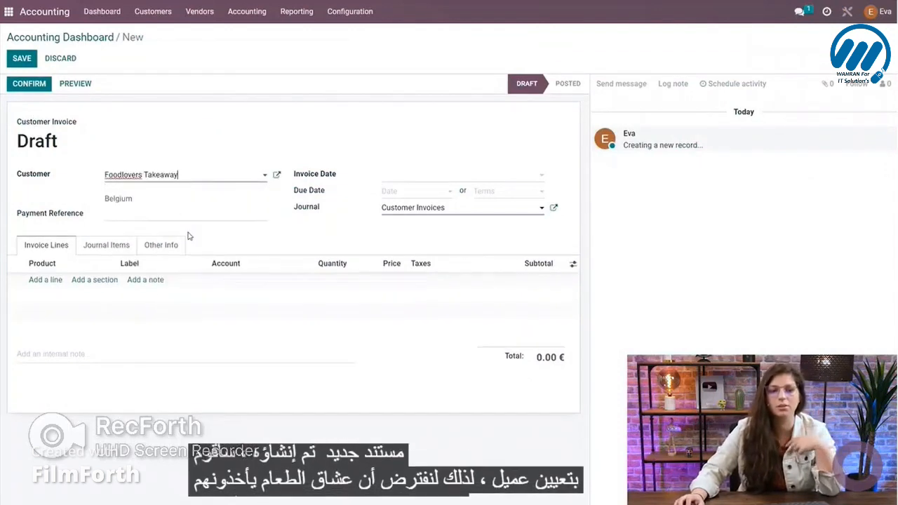
left_click(276, 176)
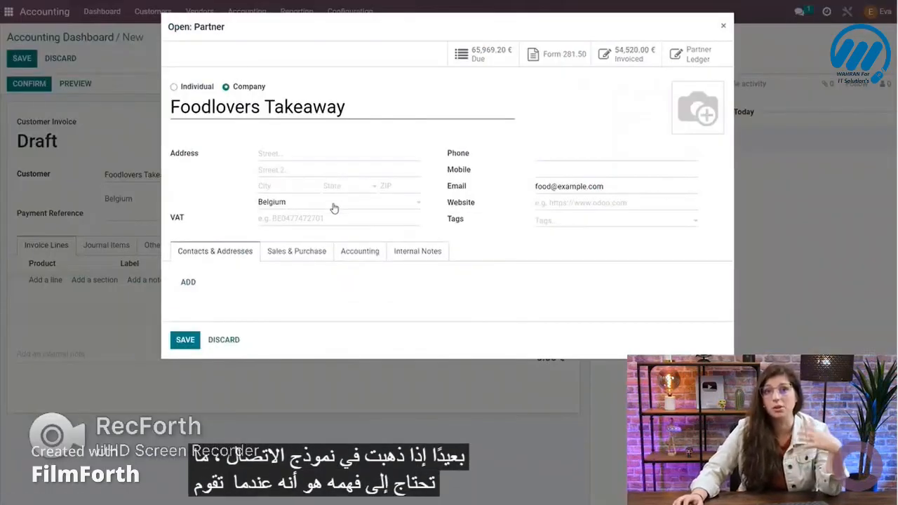
left_click(358, 252)
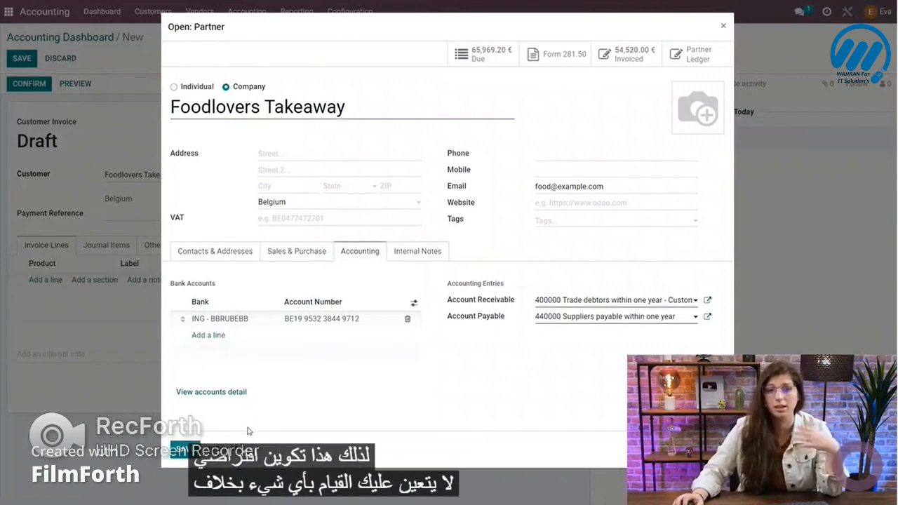
left_click(221, 450)
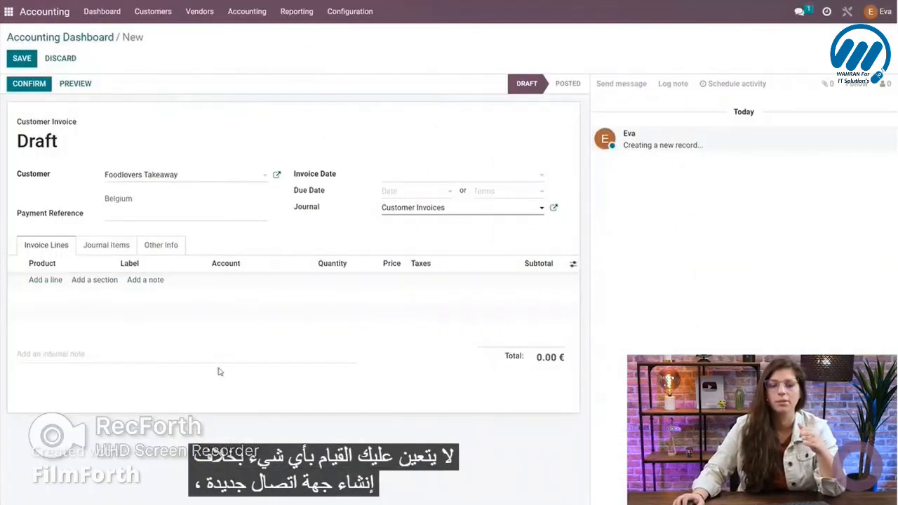
Review the default income account configured on the Customer Invoices journal, leaving without saving.
left_click(46, 281)
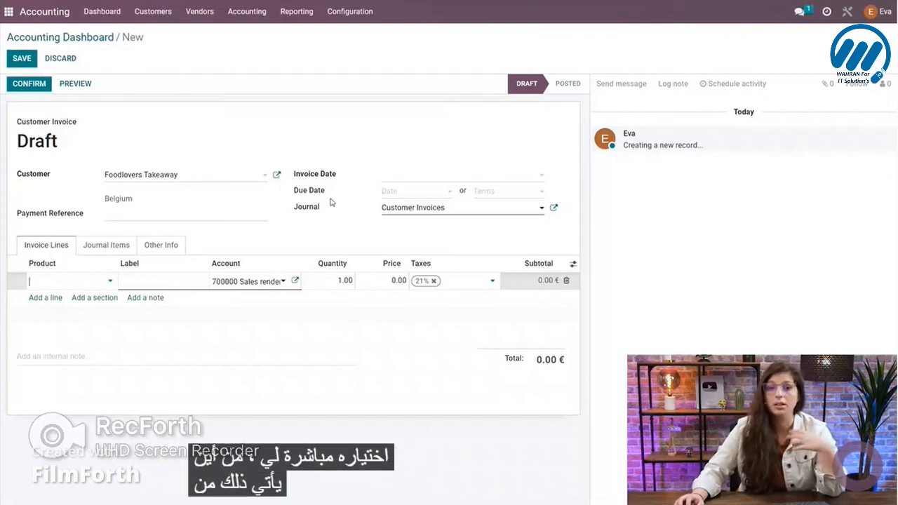
left_click(554, 210)
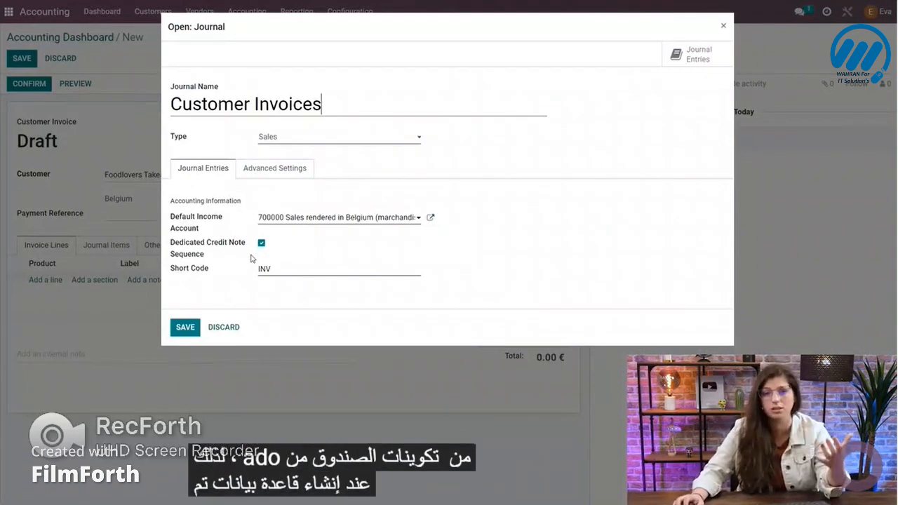
left_click(226, 330)
Add an invoice line for the product Hybrid car and review the journal items generated for it.
left_click(45, 280)
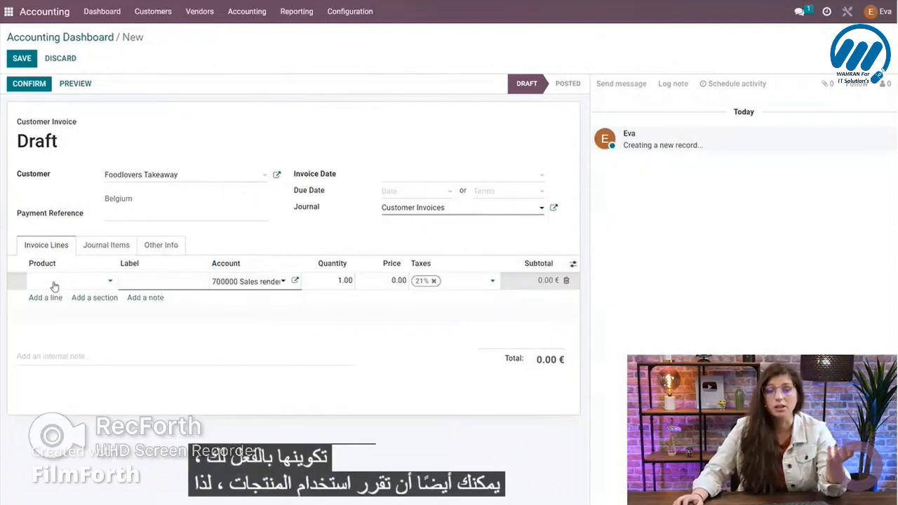
left_click(77, 284)
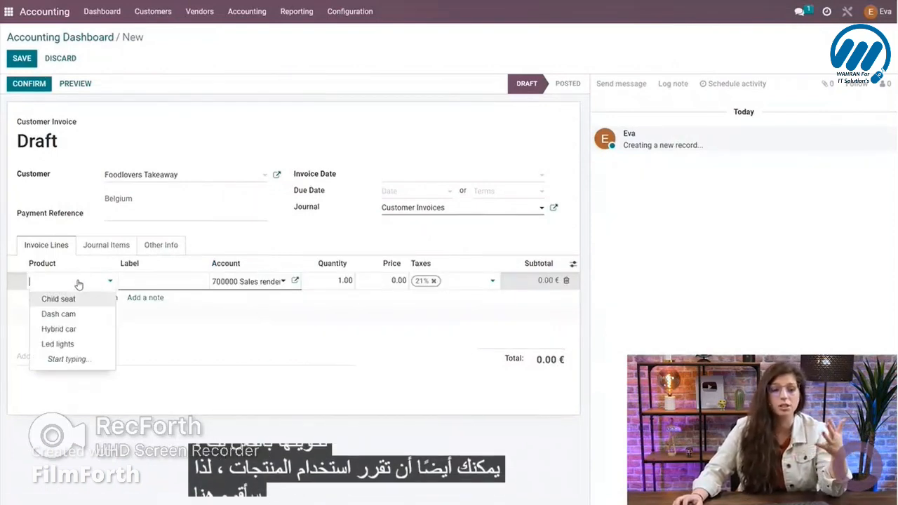
left_click(75, 330)
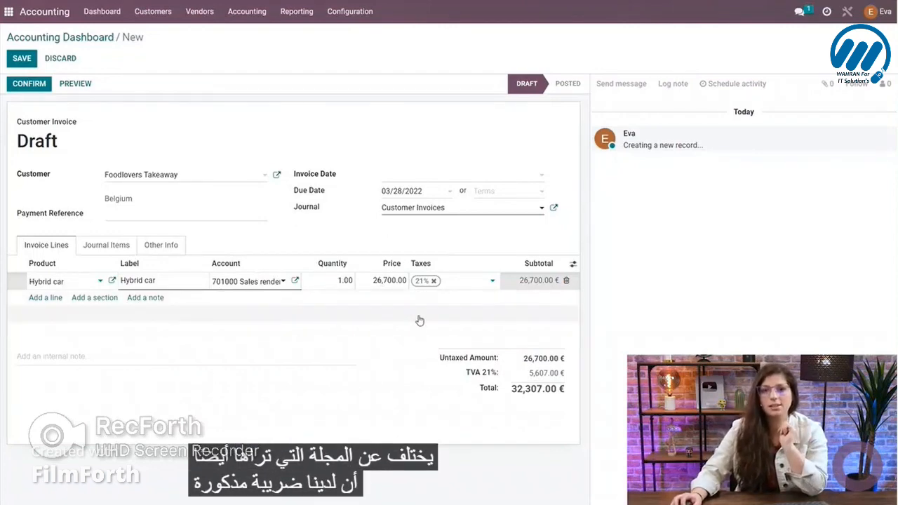
left_click(249, 242)
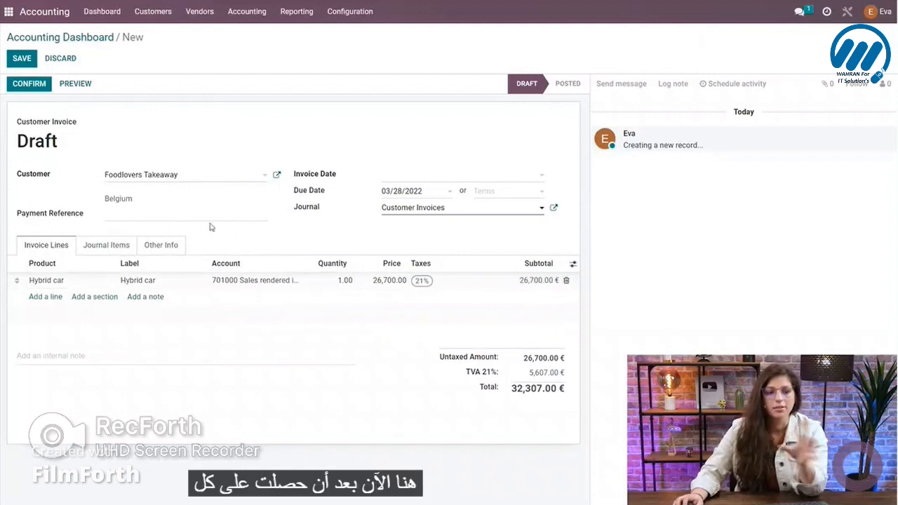
left_click(99, 249)
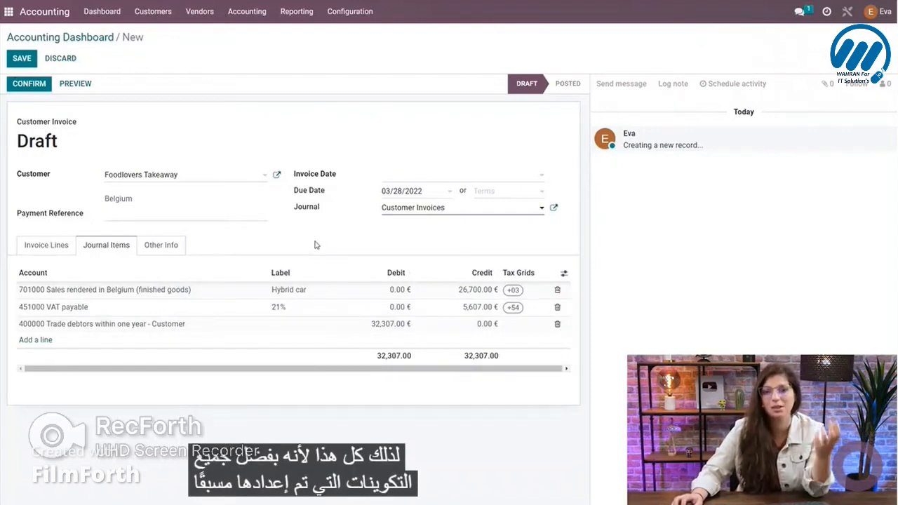
left_click(47, 245)
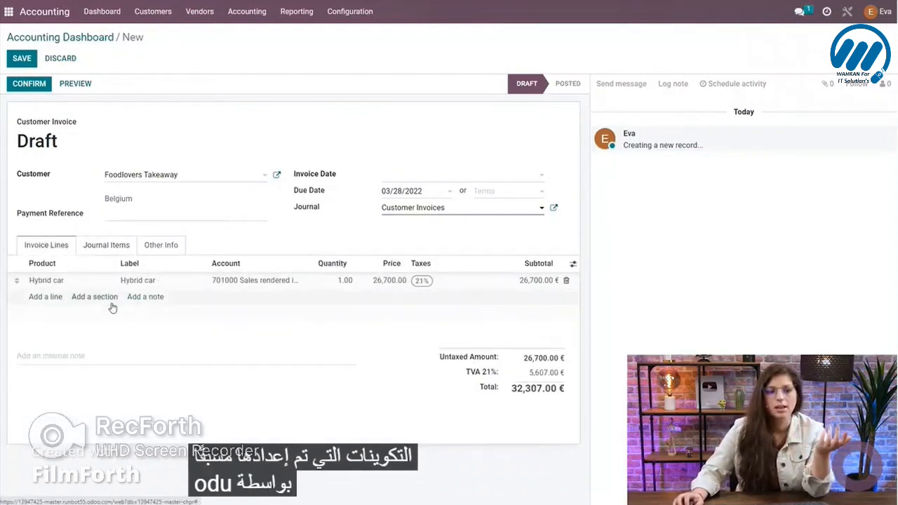
Add a second invoice line for the product Dash cam.
left_click(45, 297)
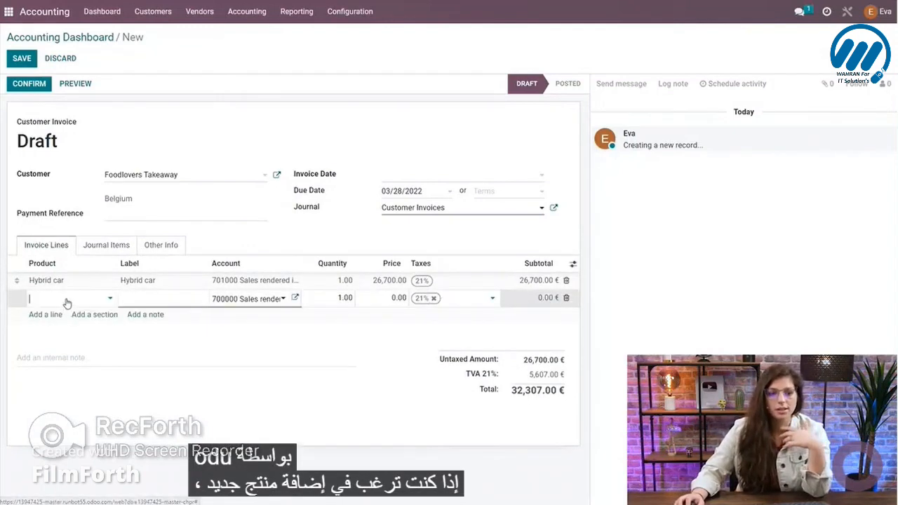
left_click(66, 302)
left_click(78, 335)
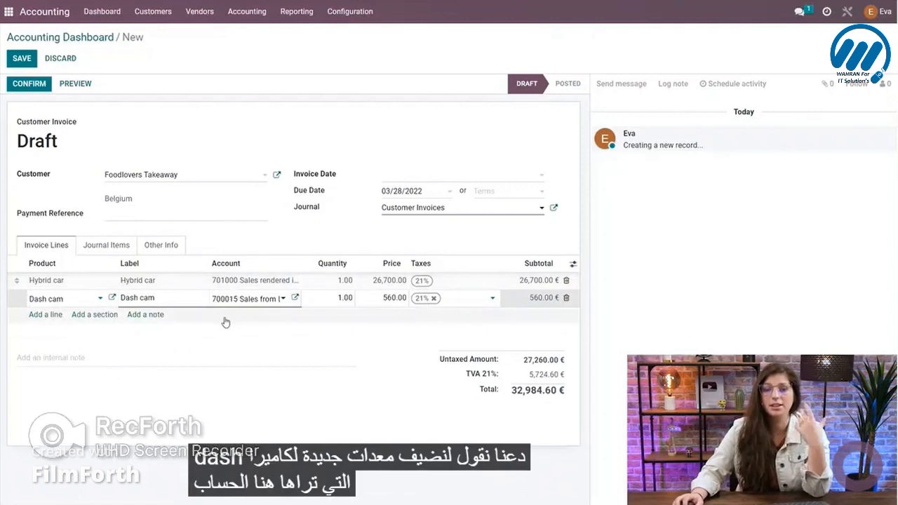
left_click(232, 245)
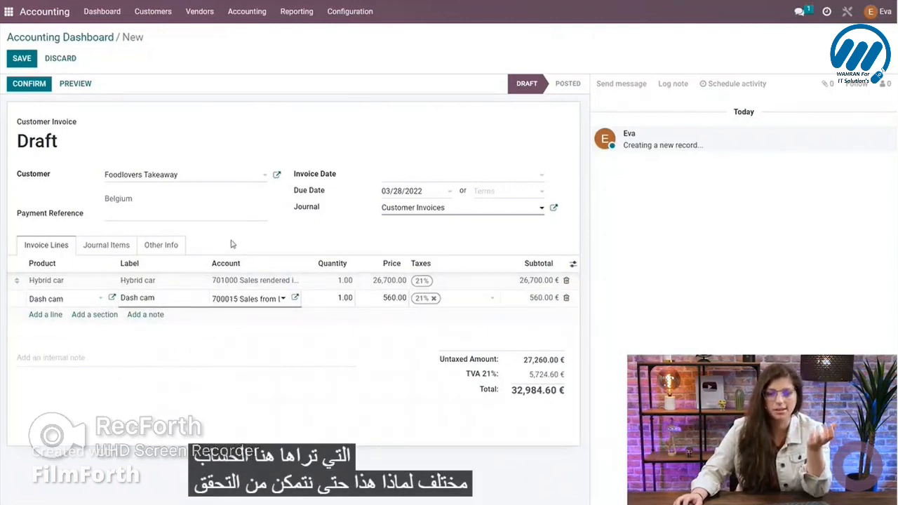
Examine the Dash cam product's accounting settings and the default income and expense accounts of its product category.
left_click(95, 300)
left_click(112, 299)
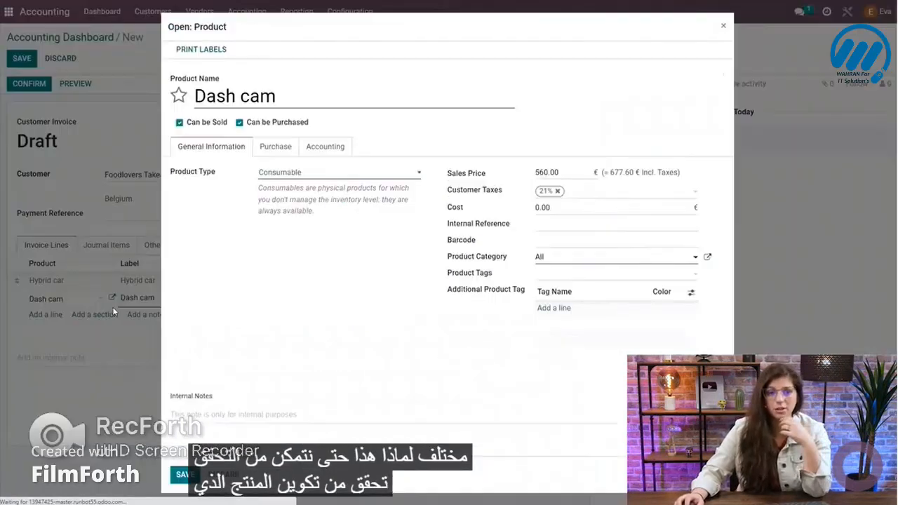
left_click(323, 148)
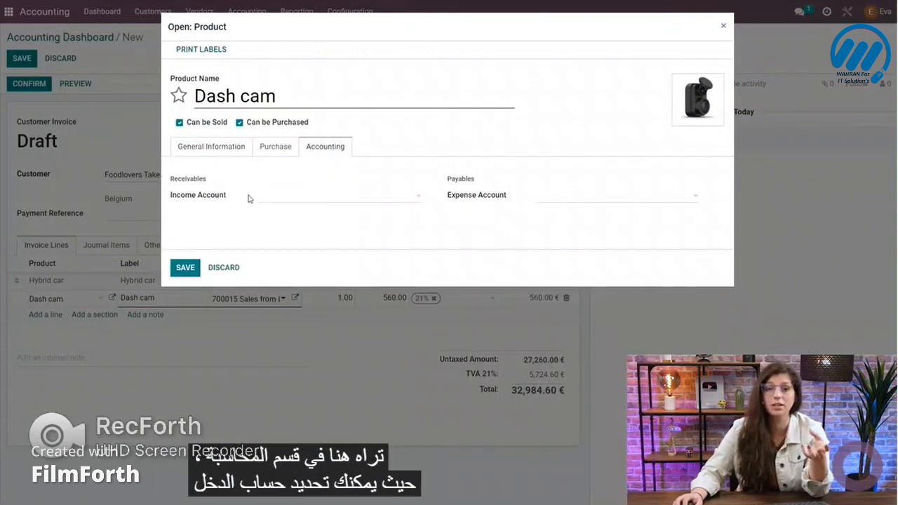
left_click(208, 149)
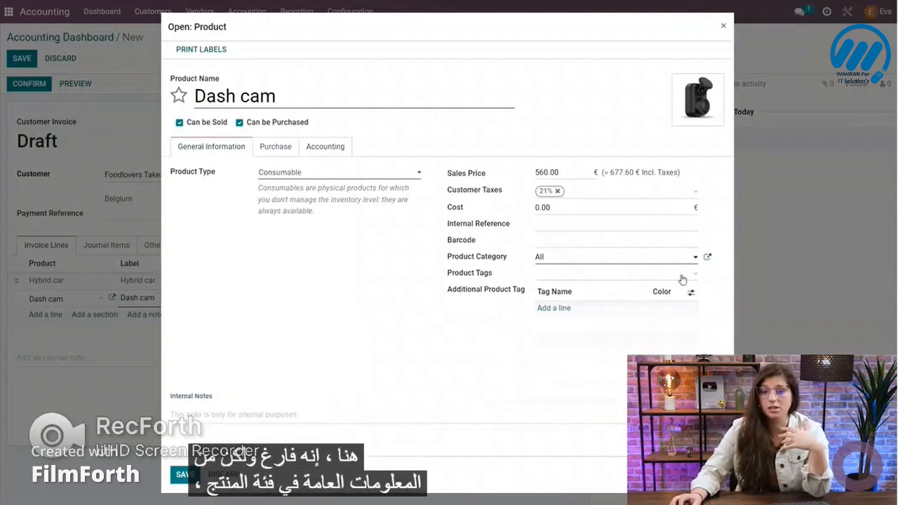
left_click(707, 258)
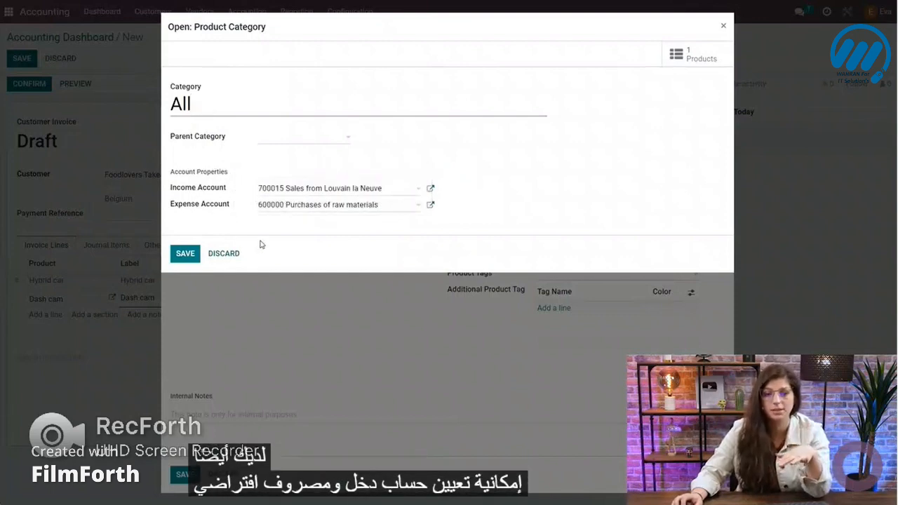
left_click(225, 254)
left_click(223, 475)
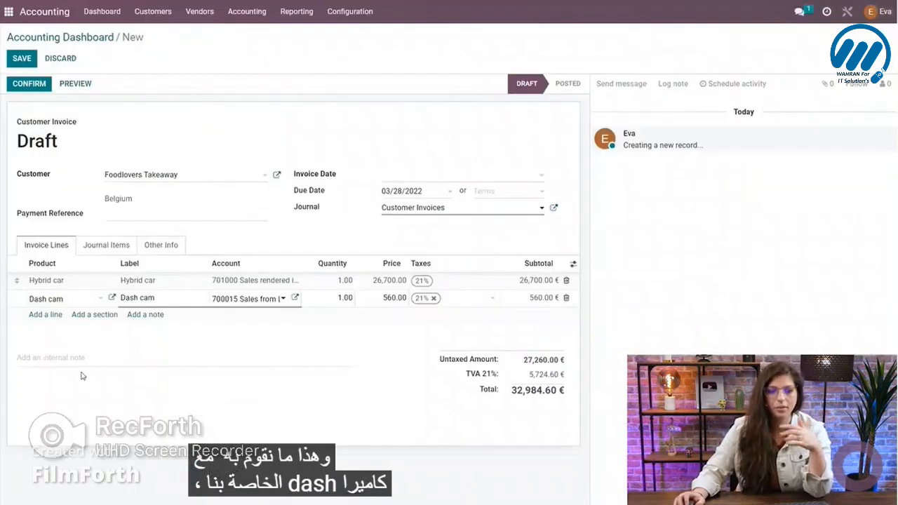
Review the invoice's journal items for the two product lines and return to the invoice lines.
left_click(226, 246)
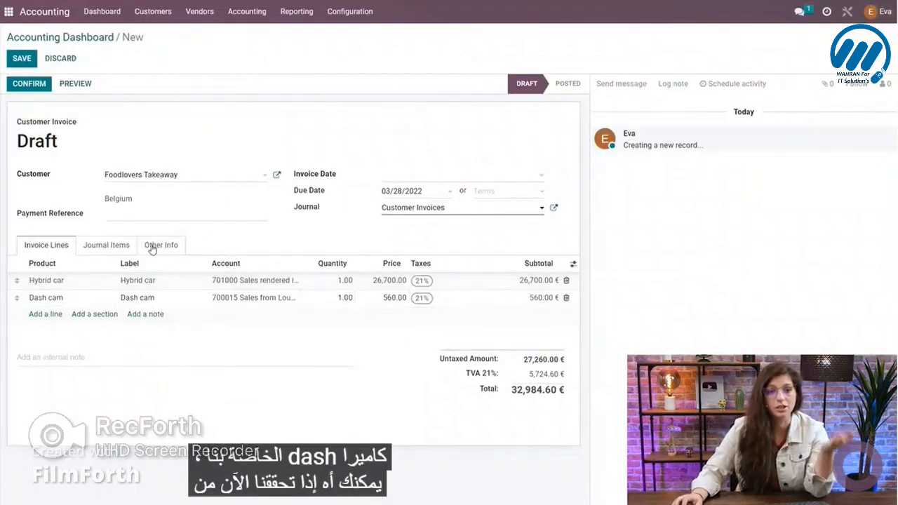
left_click(113, 247)
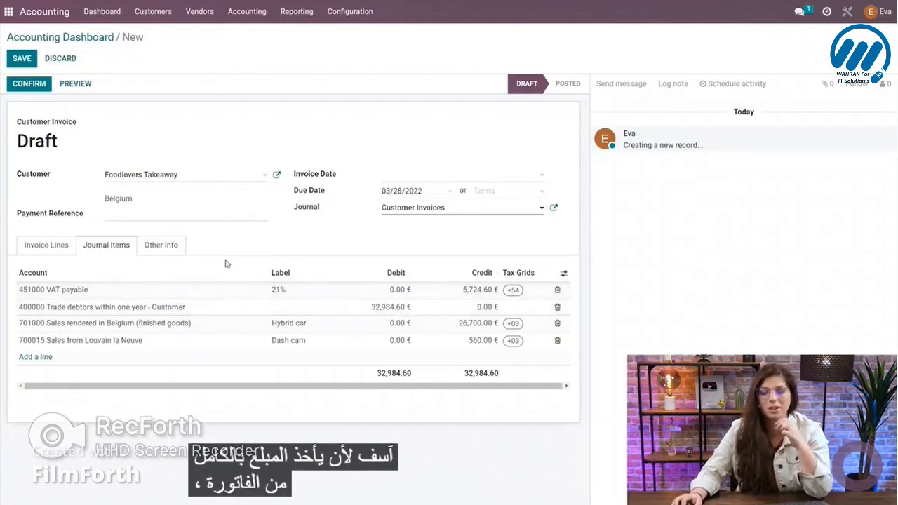
left_click(39, 247)
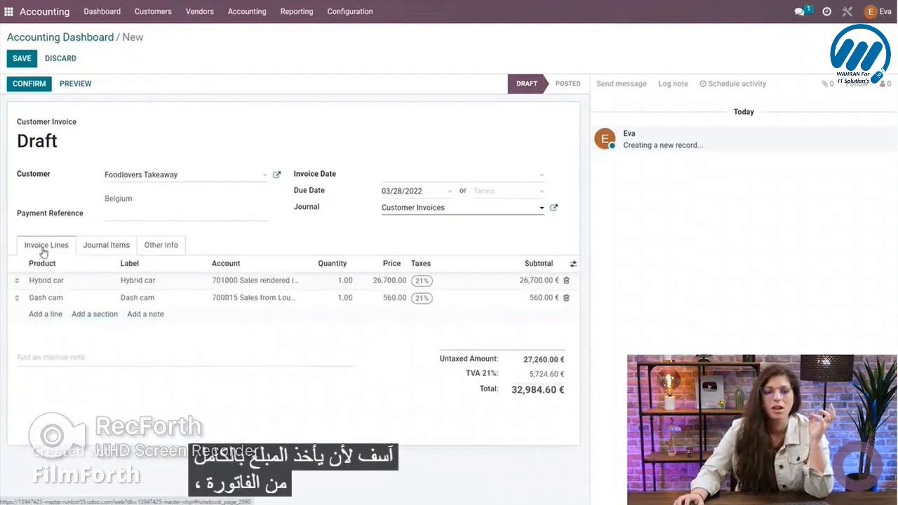
Add the sections Car and Equipment to the invoice, placing Car above the Hybrid car line and Equipment above the Dash cam line.
left_click(104, 316)
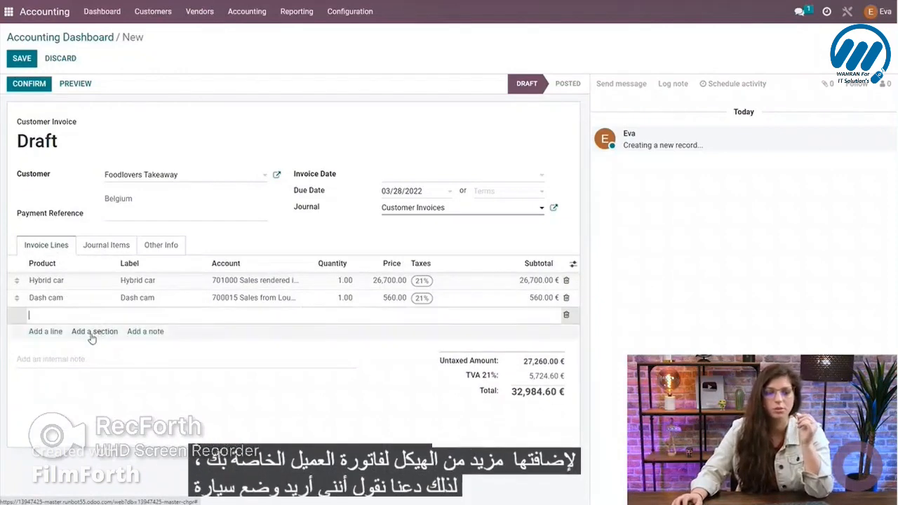
type("Ed")
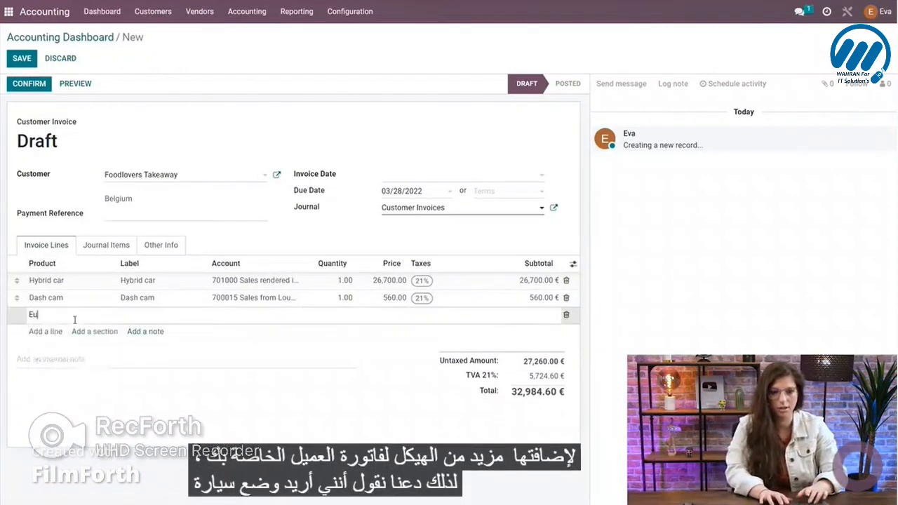
key("BackSpace")
key("BackSpace")
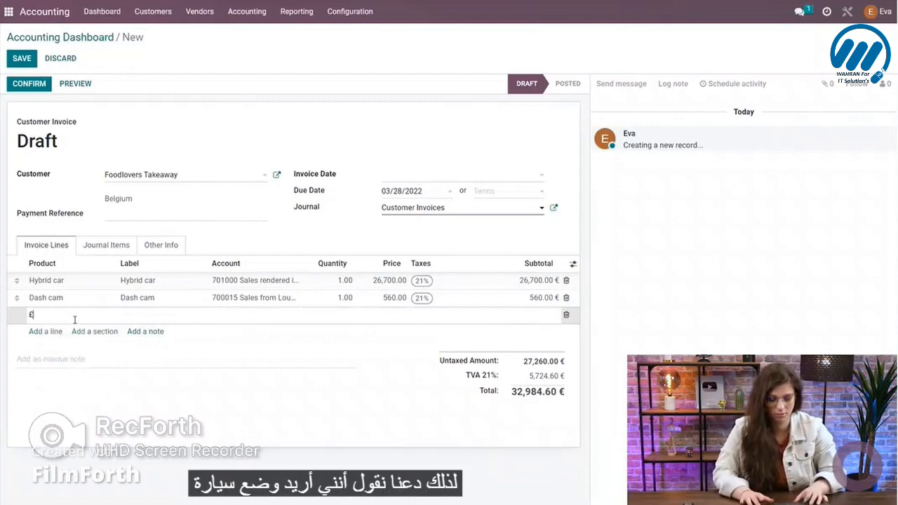
left_click(89, 331)
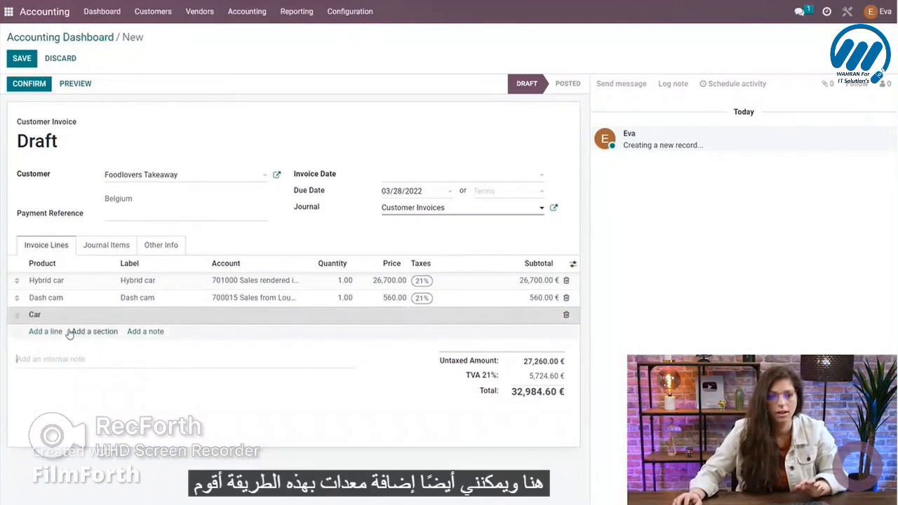
type("Equipment")
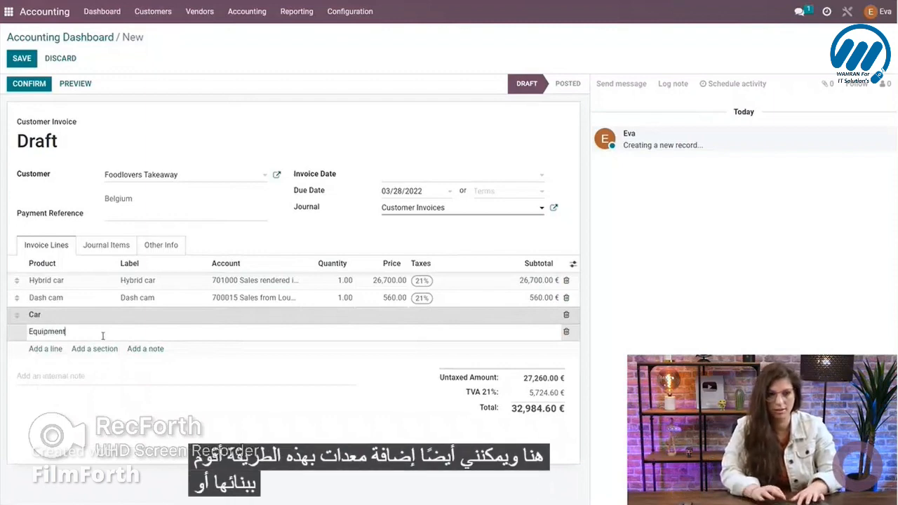
left_click(176, 397)
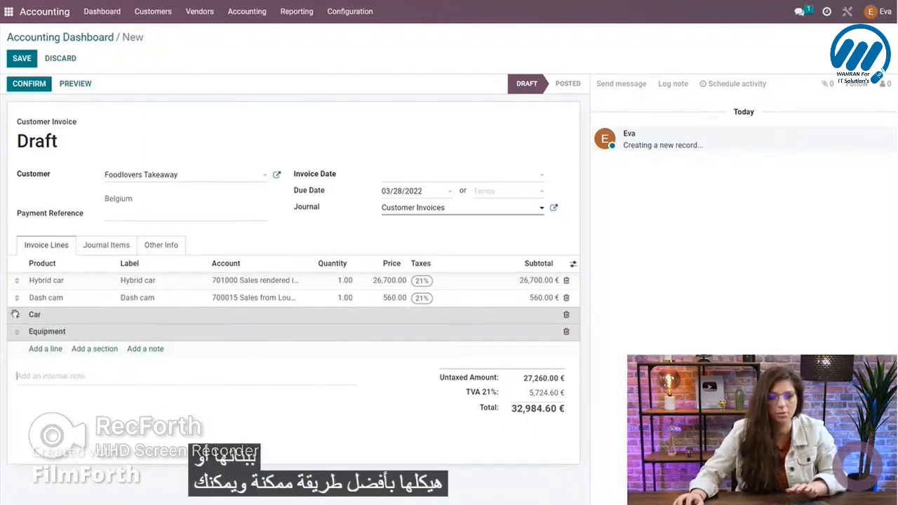
left_click_drag(16, 313, 17, 281)
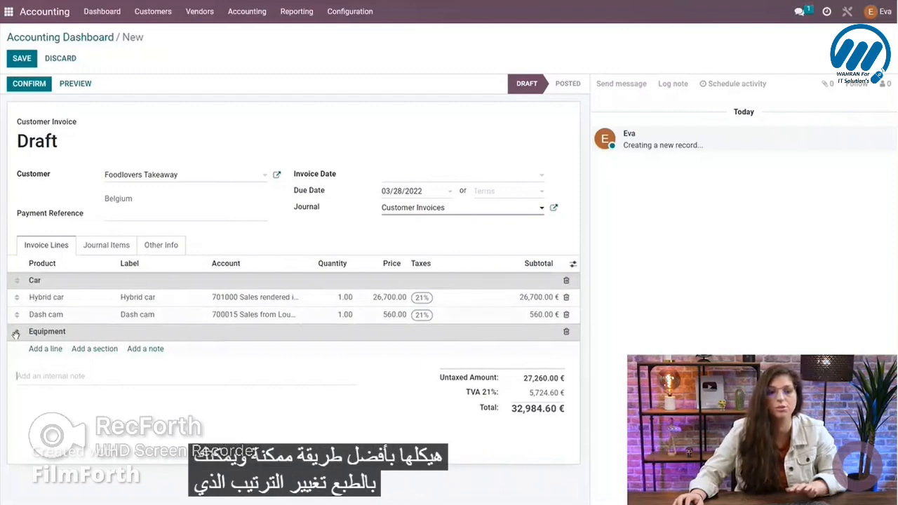
left_click_drag(15, 334, 19, 313)
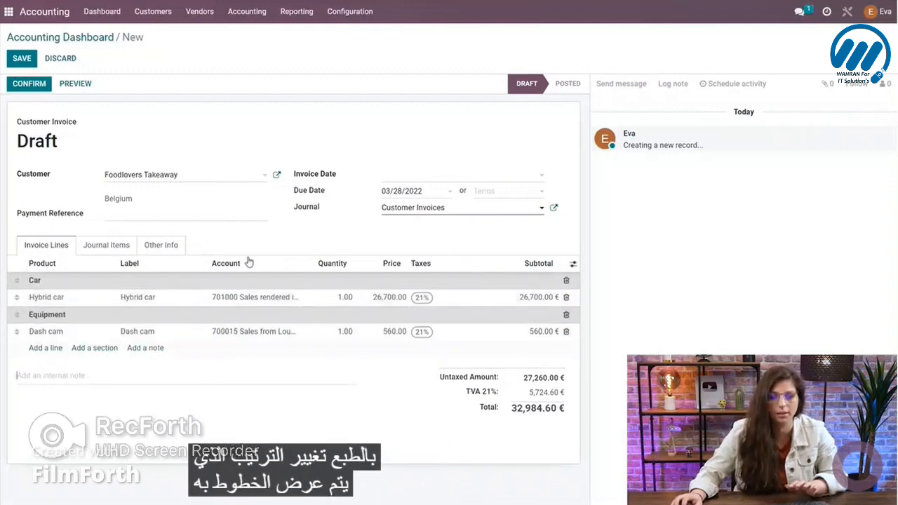
Add the note "Contract ref 4500" below the Dash cam line.
left_click(146, 348)
type("Contr")
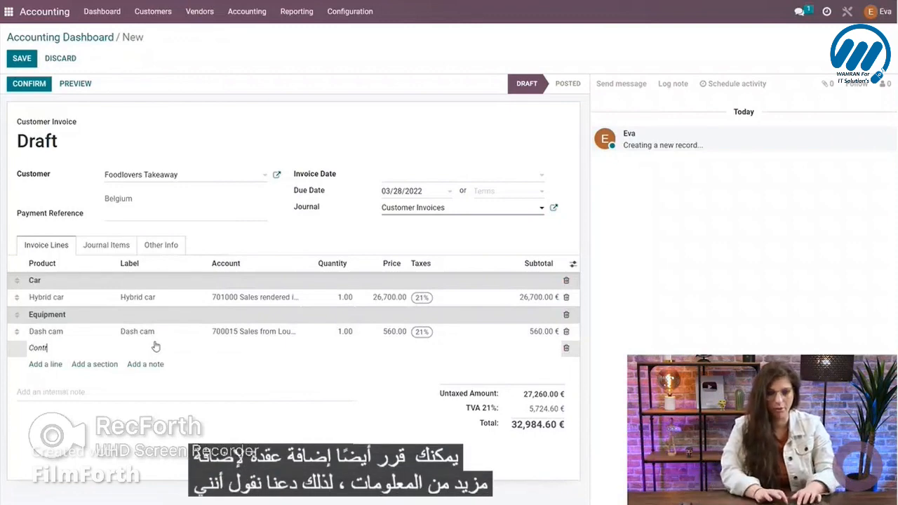
type("act ref 4500")
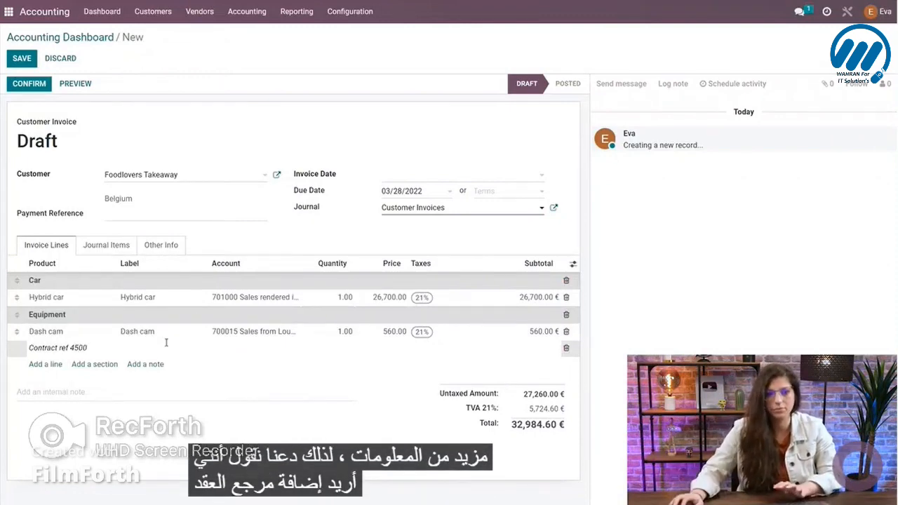
left_click(274, 244)
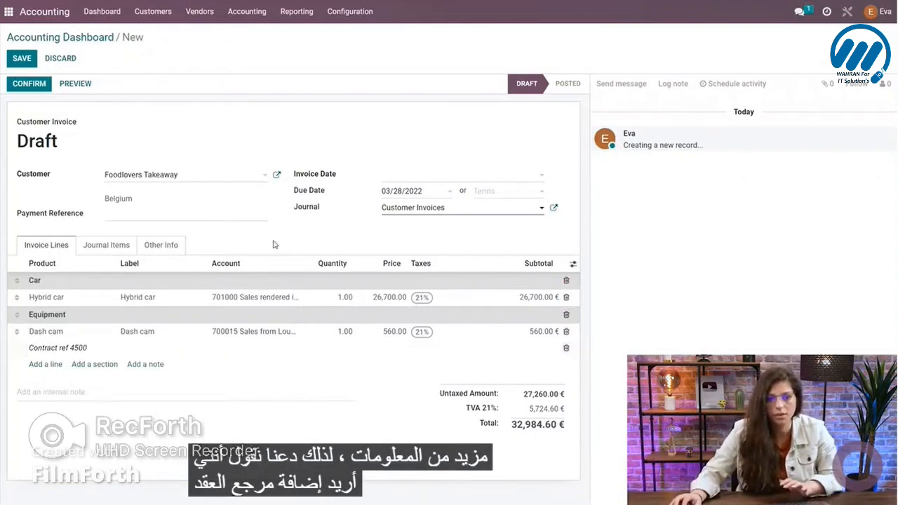
Move the note "Contract ref 4500" above the Car section and confirm the invoice.
left_click_drag(35, 324, 44, 275)
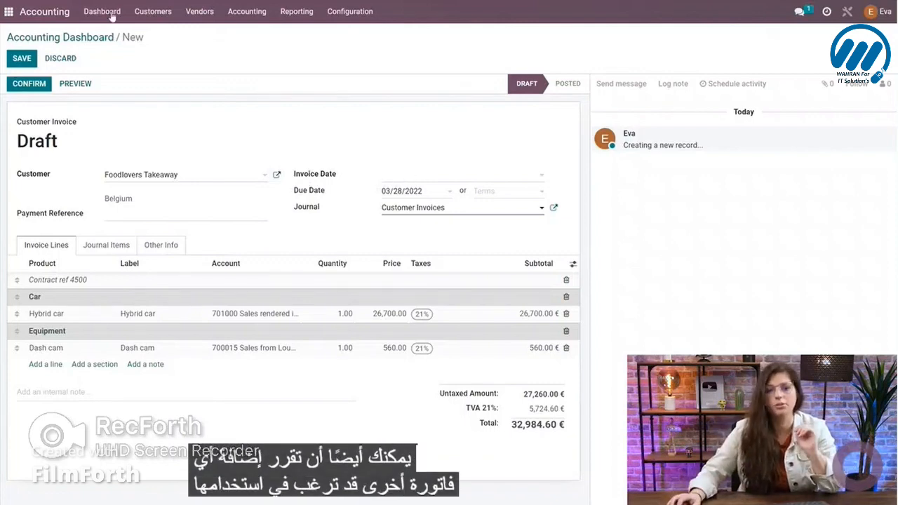
left_click(22, 90)
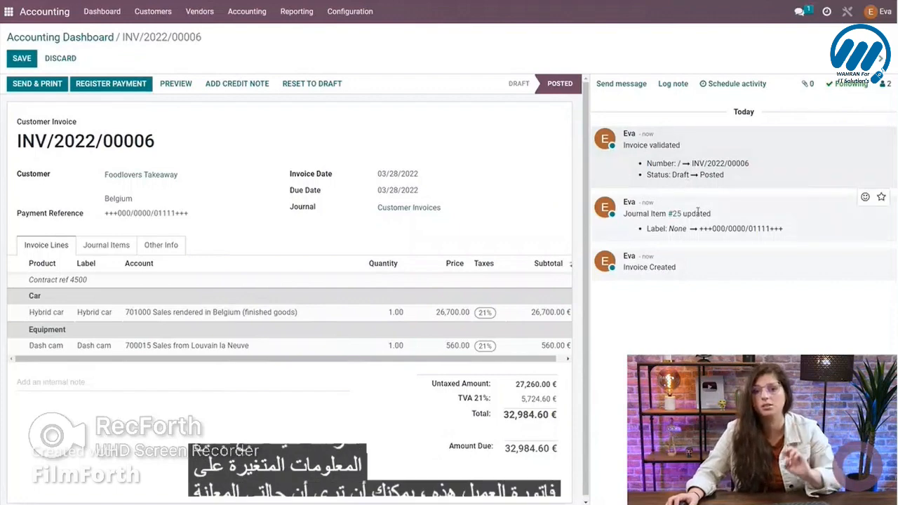
left_click_drag(653, 174, 738, 185)
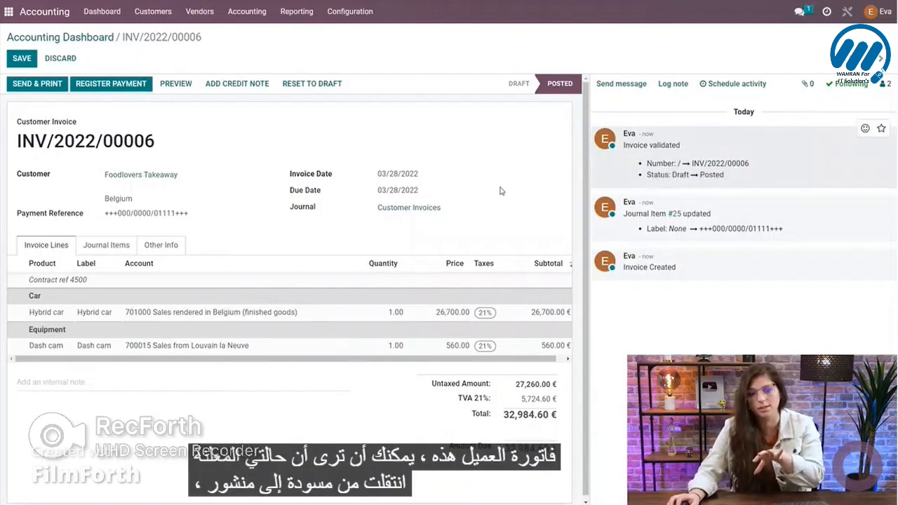
Send the posted invoice to Foodlovers Takeaway with the Print and Email options enabled, and look over the generated PDF.
left_click(34, 87)
left_click(29, 80)
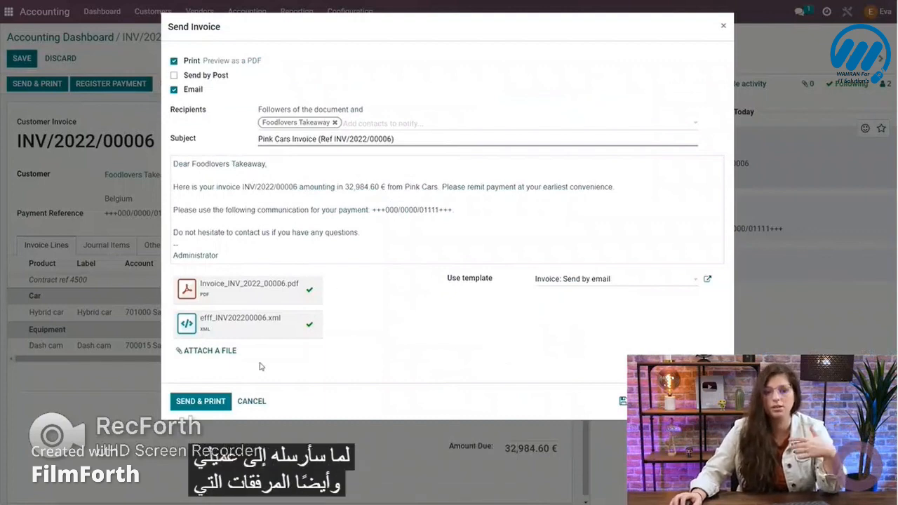
left_click(199, 401)
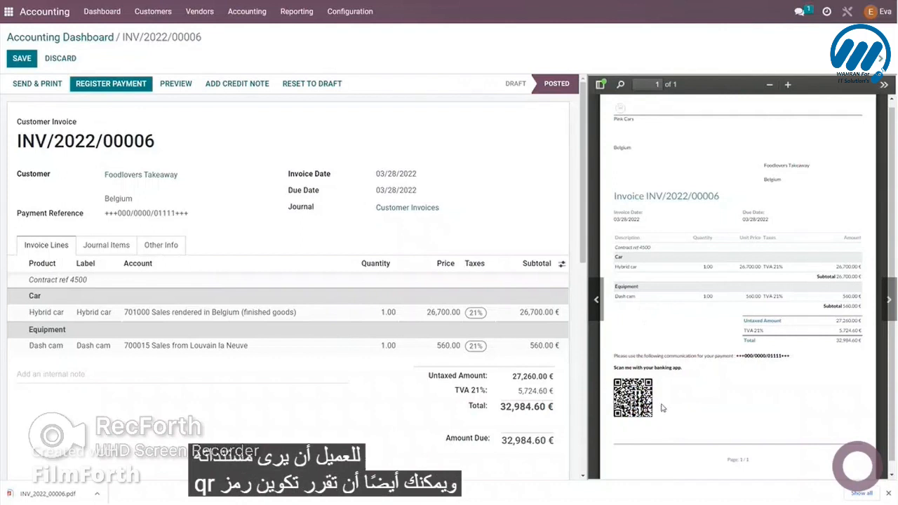
scroll(666, 400, "down", 1)
scroll(667, 400, "down", 1)
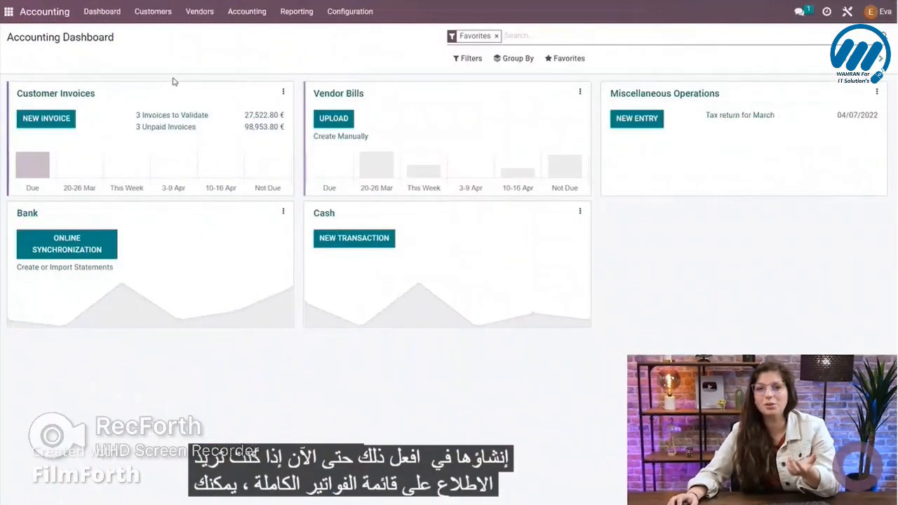
Return to the accounting dashboard's Customer Invoices journal and open its full list of invoices.
left_click(152, 12)
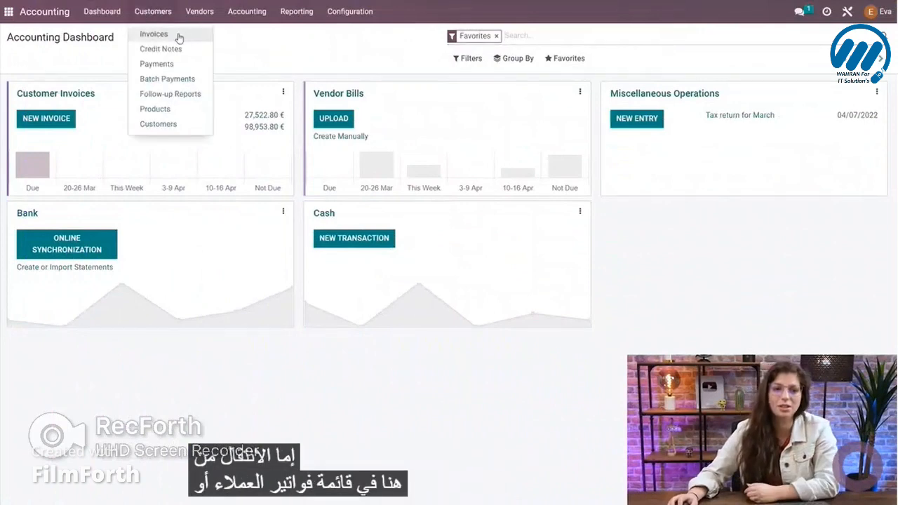
left_click(102, 81)
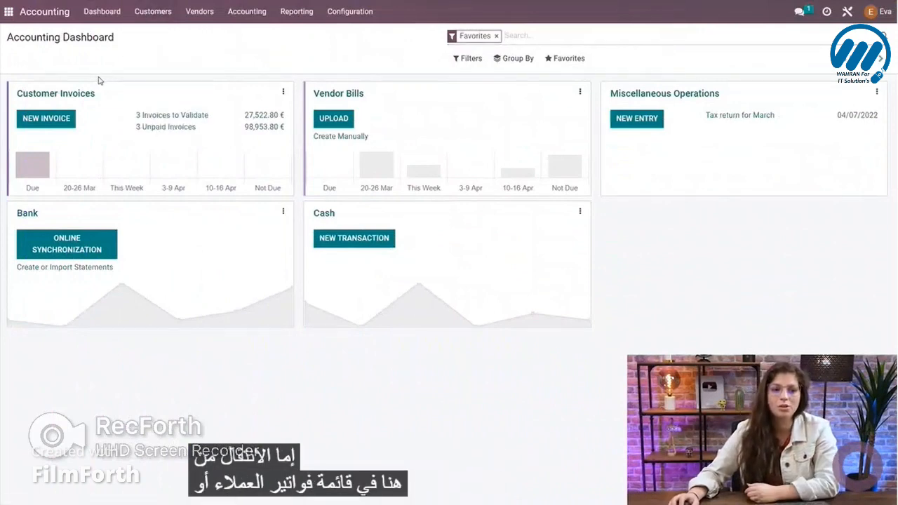
left_click(64, 100)
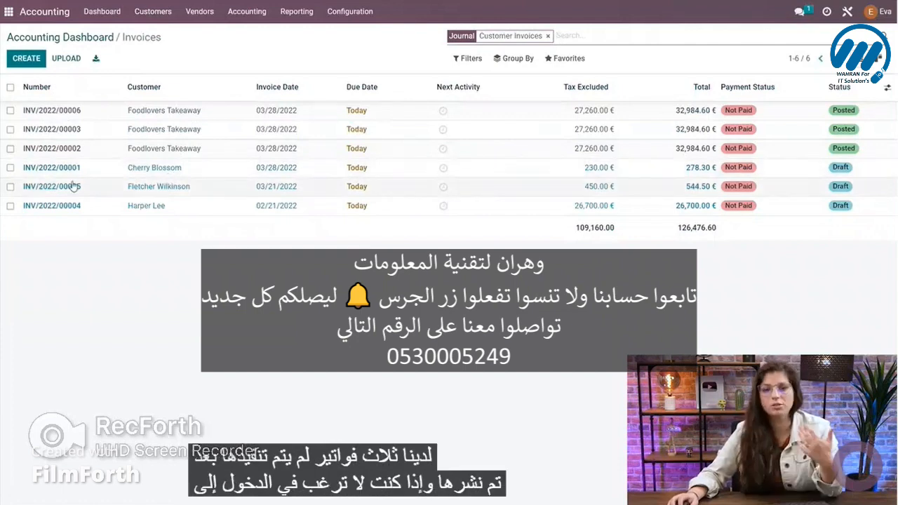
Select the three draft invoices in the list and post their journal entries together, leaving the Force option off.
left_click(10, 166)
left_click(10, 186)
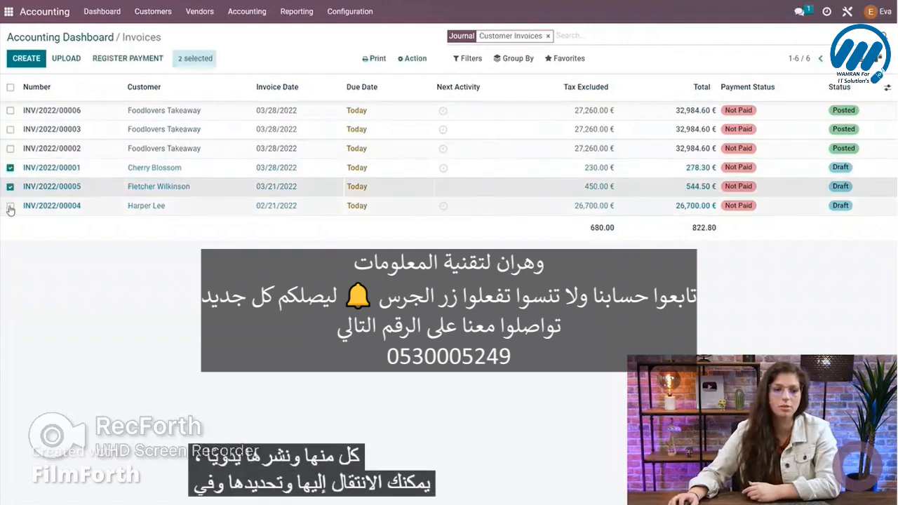
left_click(10, 205)
left_click(413, 59)
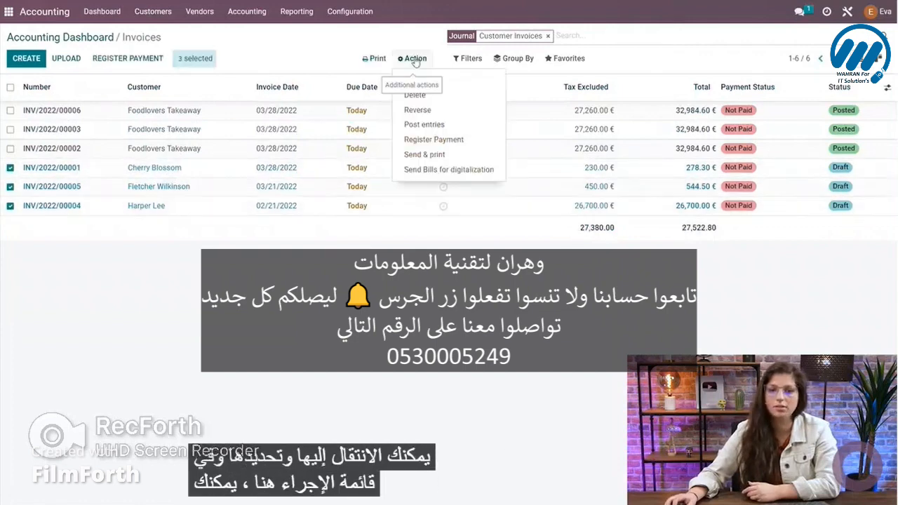
left_click(429, 124)
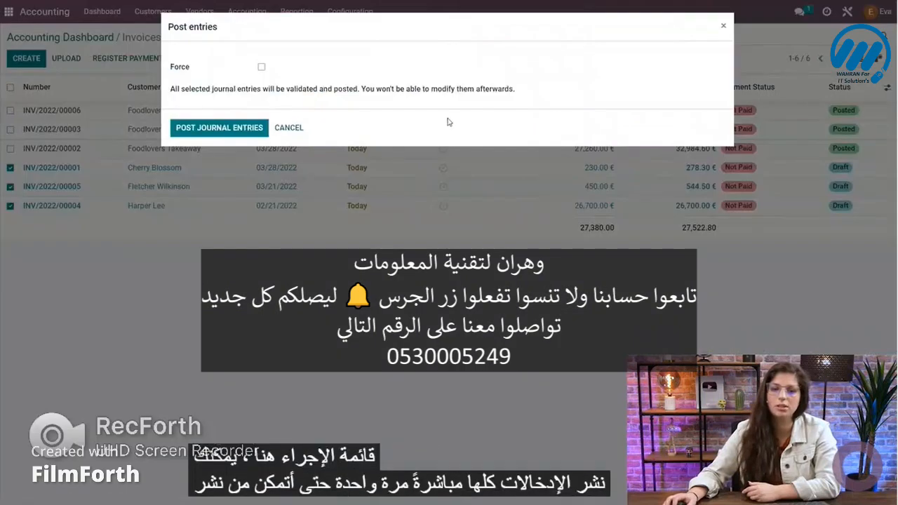
left_click(225, 129)
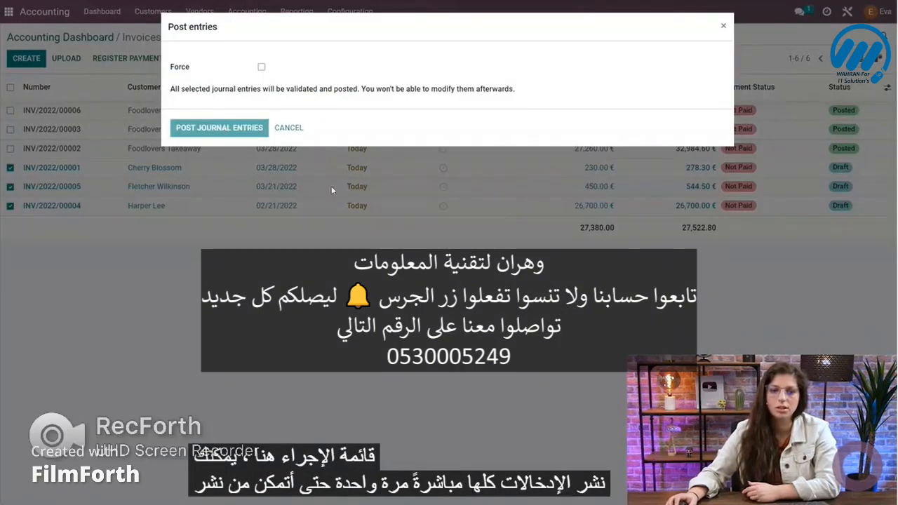